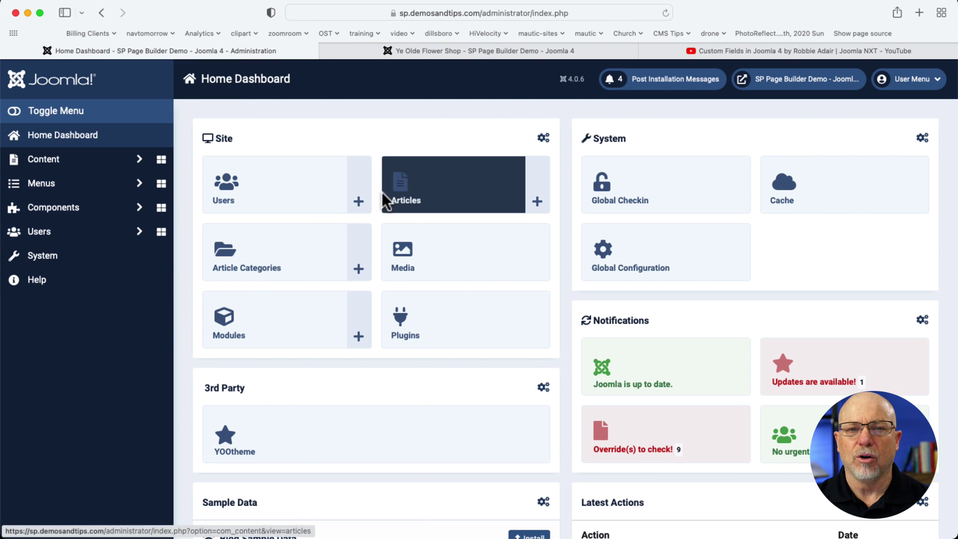
Go through Content > Field Groups to the article custom Fields list
{"action": "left_click", "coordinate": [44, 160]}
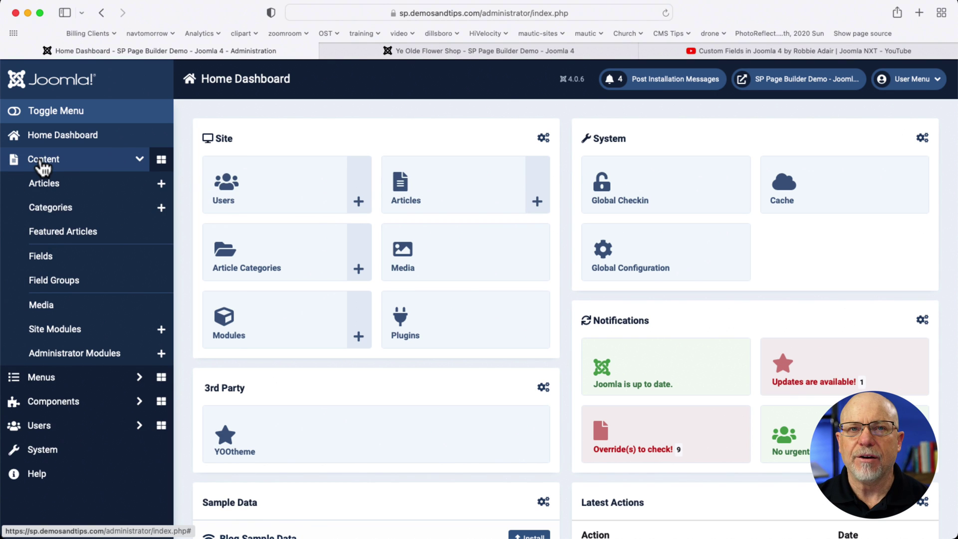
{"action": "left_click", "coordinate": [54, 282]}
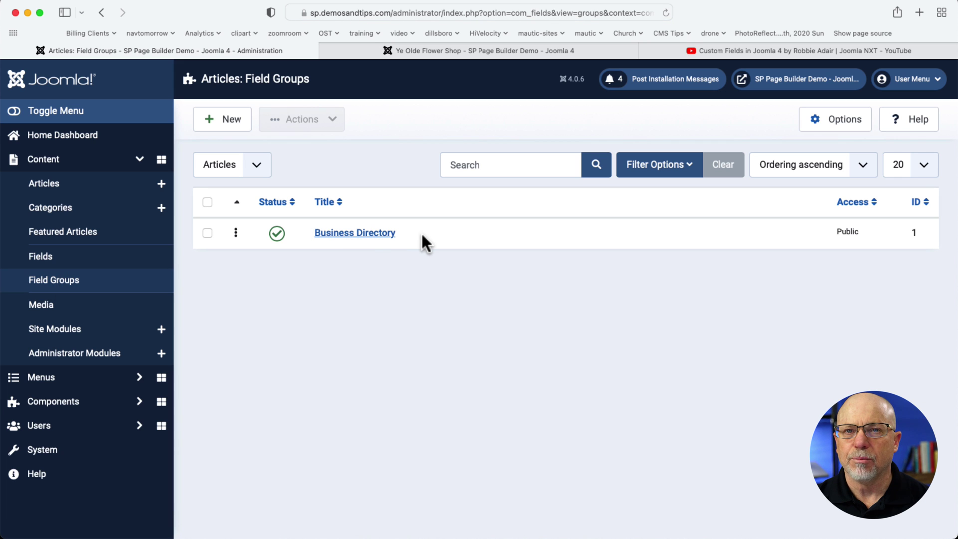
{"action": "left_click", "coordinate": [80, 255]}
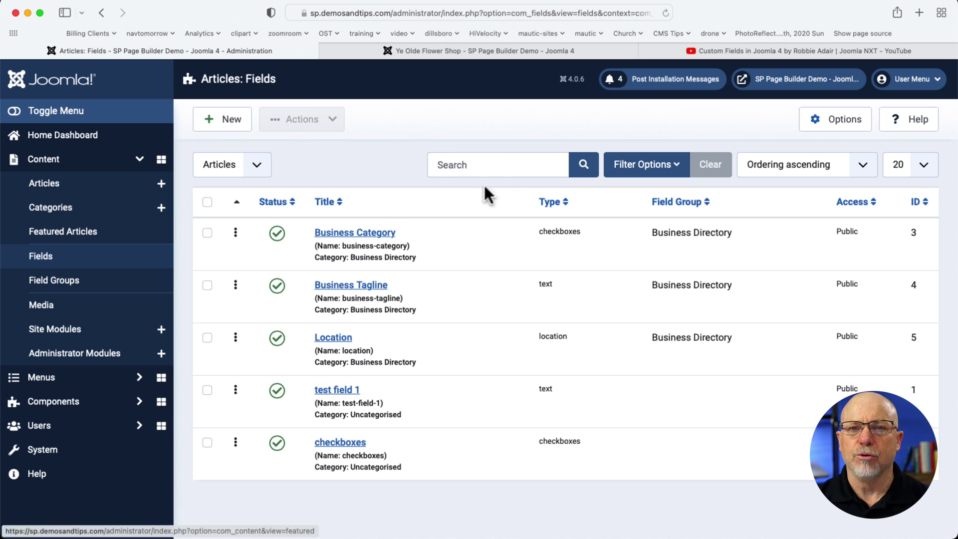
Filter the fields by the Business Directory field group and start a new field
{"action": "left_click", "coordinate": [672, 170]}
{"action": "left_click", "coordinate": [399, 207]}
{"action": "left_click", "coordinate": [396, 216]}
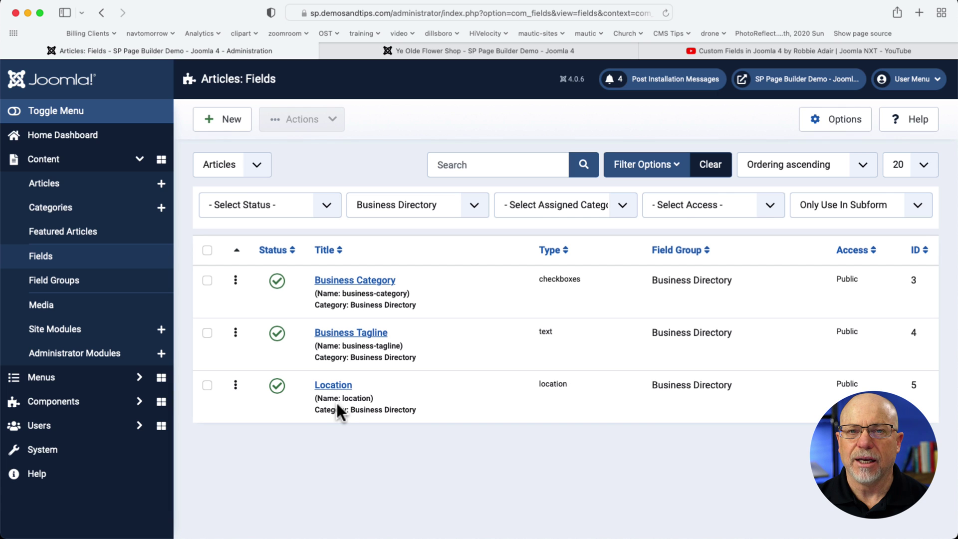
{"action": "left_click", "coordinate": [222, 121]}
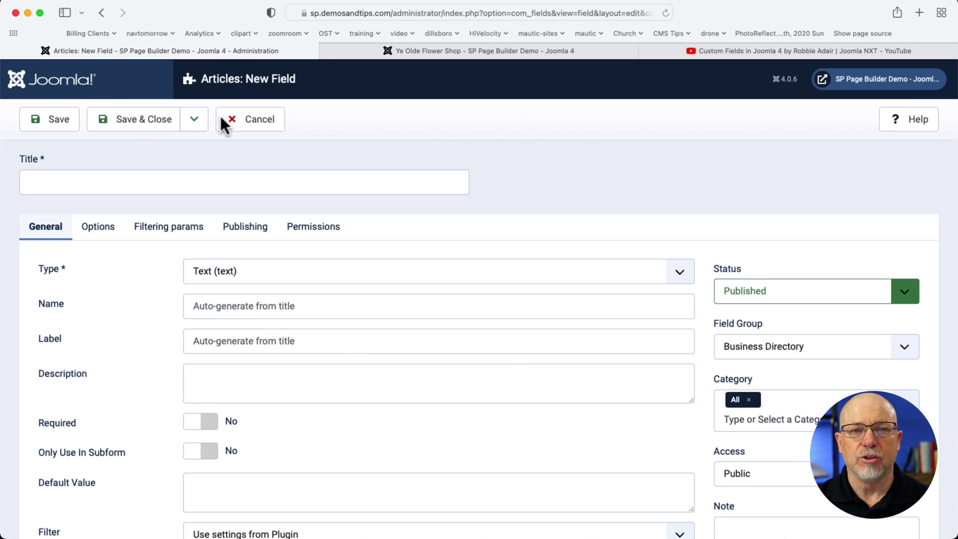
{"action": "left_click", "coordinate": [285, 274]}
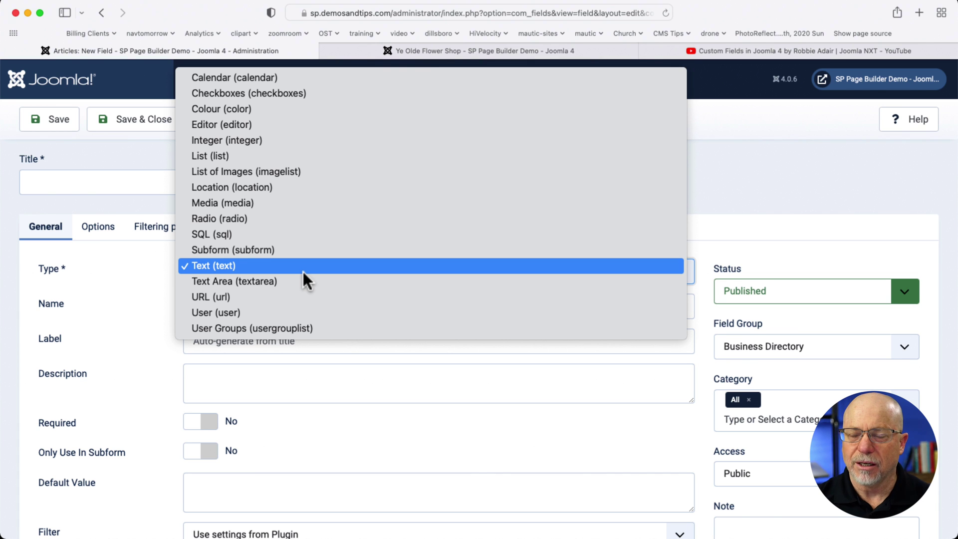
{"action": "left_click", "coordinate": [143, 288]}
{"action": "left_click", "coordinate": [198, 271]}
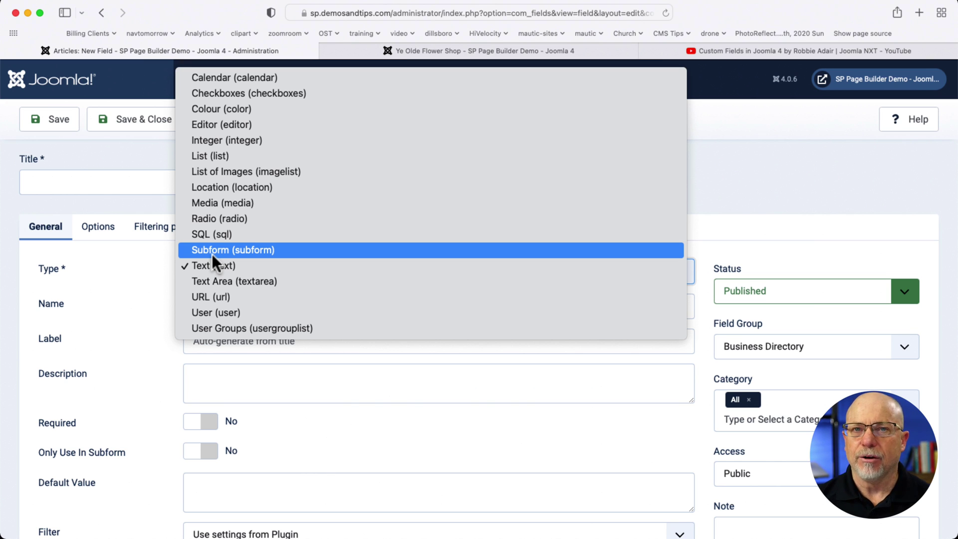
{"action": "left_click", "coordinate": [108, 157]}
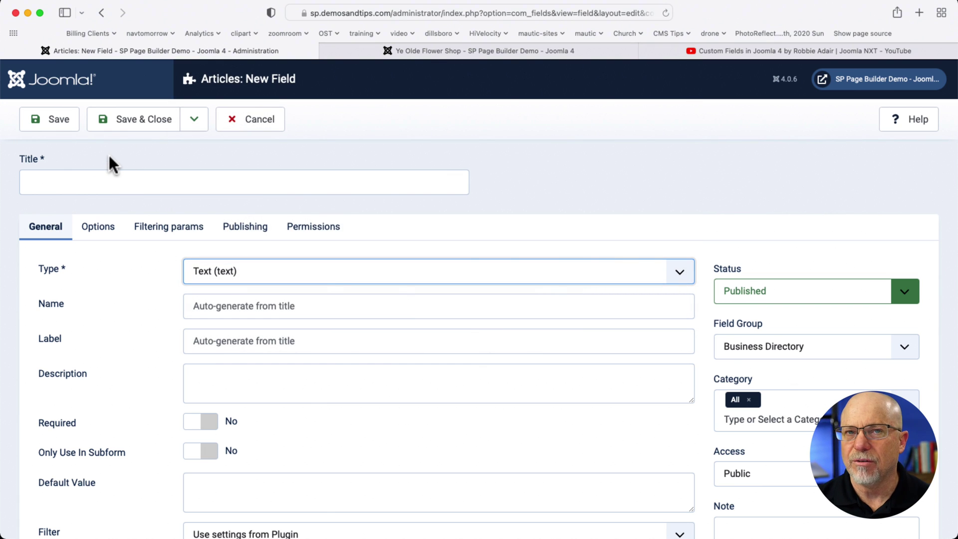
{"action": "left_click", "coordinate": [241, 121]}
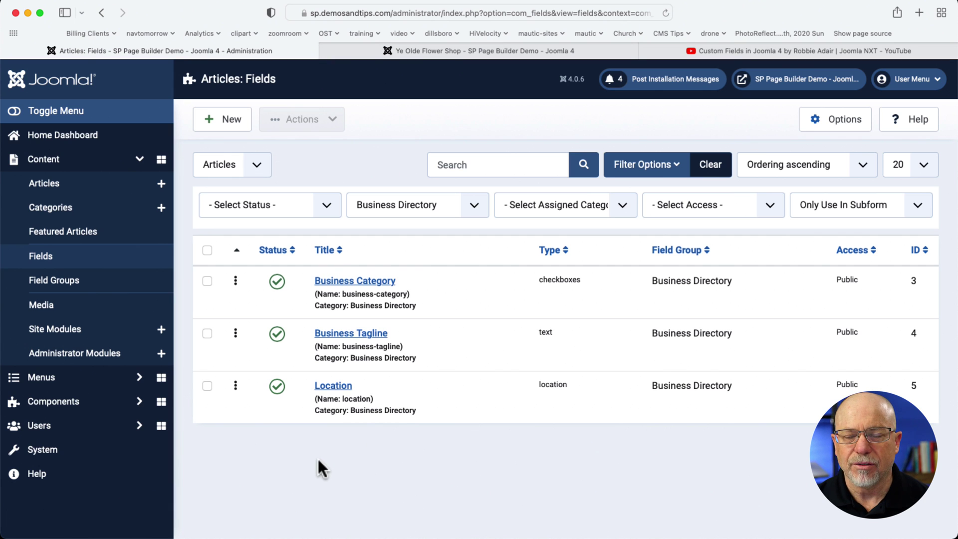
Review the Business Category and Business Tagline field settings
{"action": "left_click", "coordinate": [350, 281]}
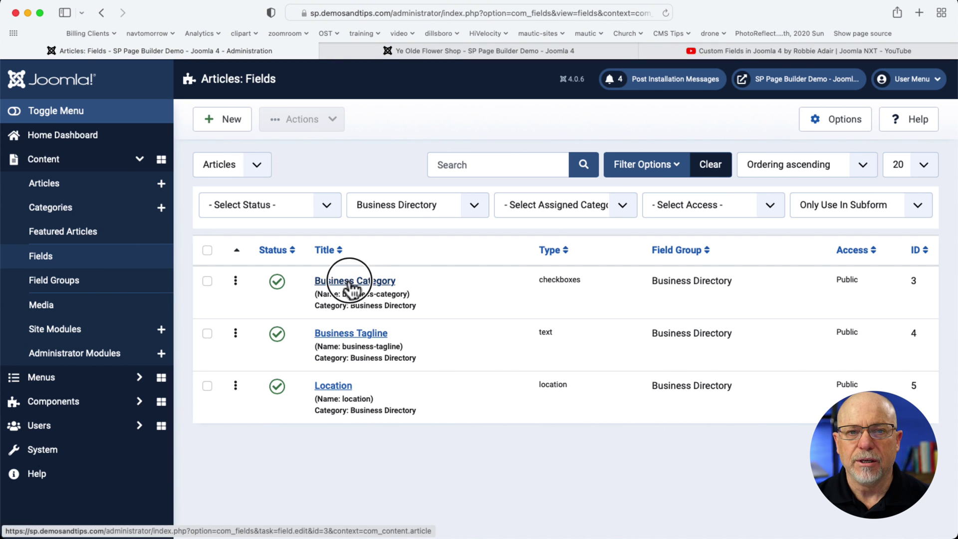
{"action": "scroll", "coordinate": [344, 292], "scroll_direction": "down", "scroll_amount": 10}
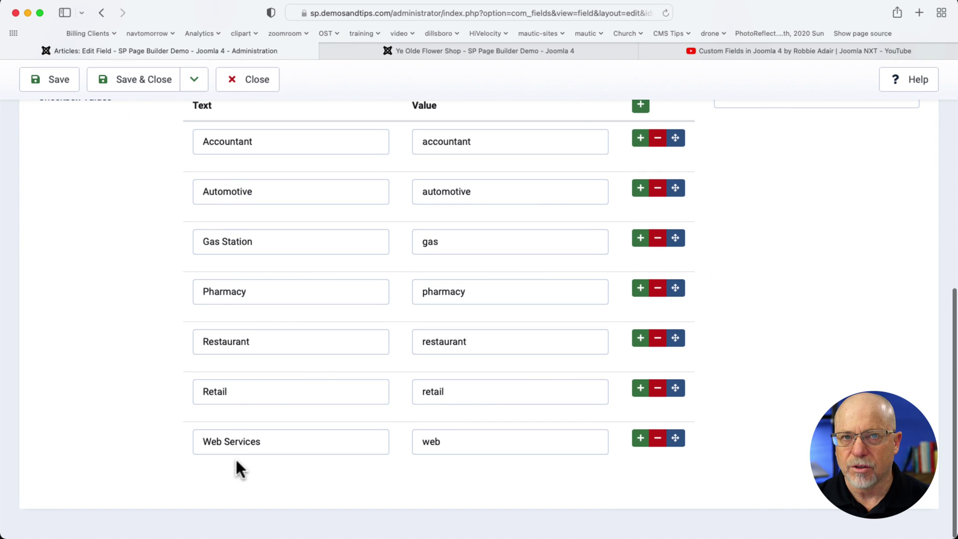
{"action": "scroll", "coordinate": [235, 456], "scroll_direction": "up", "scroll_amount": 10}
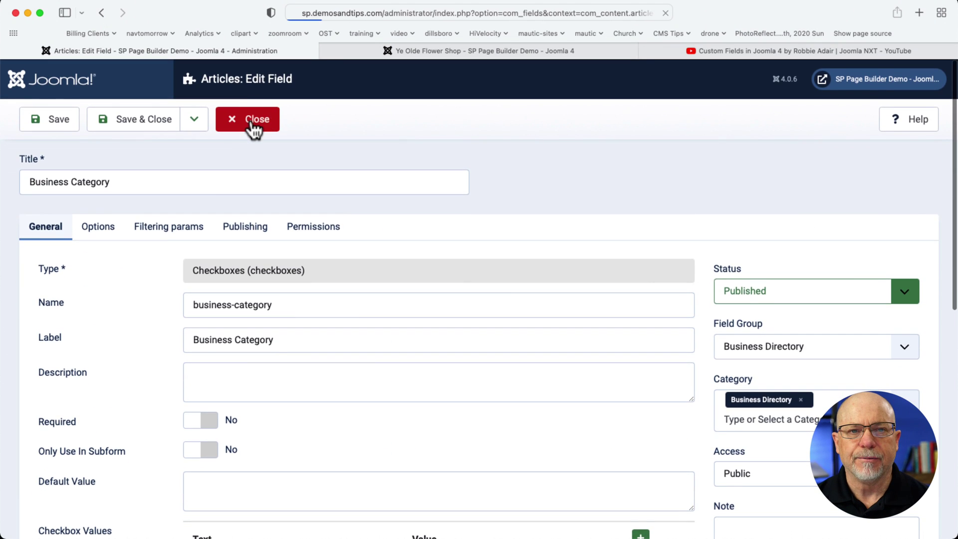
{"action": "left_click", "coordinate": [253, 125]}
{"action": "left_click", "coordinate": [331, 333]}
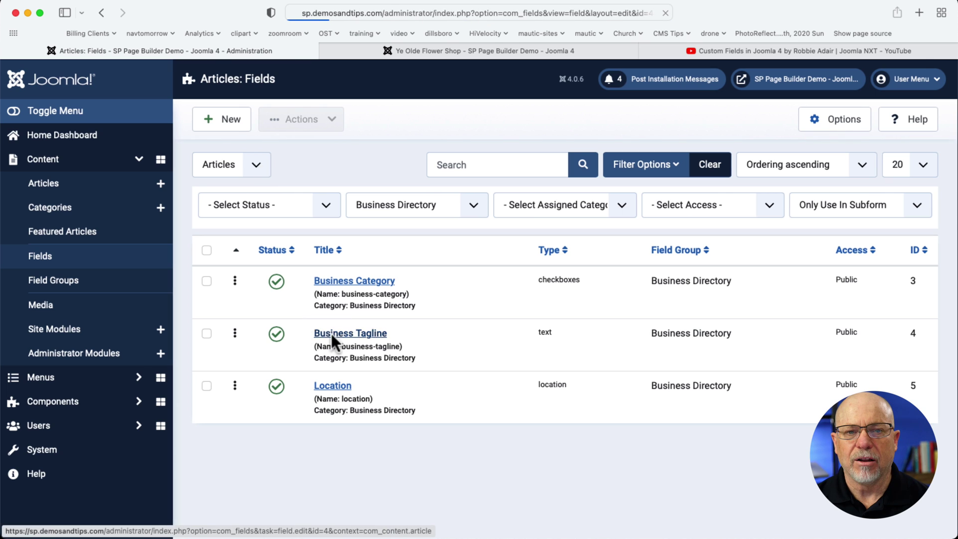
{"action": "left_click", "coordinate": [245, 122]}
Check the Location field, then open the Ye Olde Flower Shop article for editing
{"action": "left_click", "coordinate": [304, 383]}
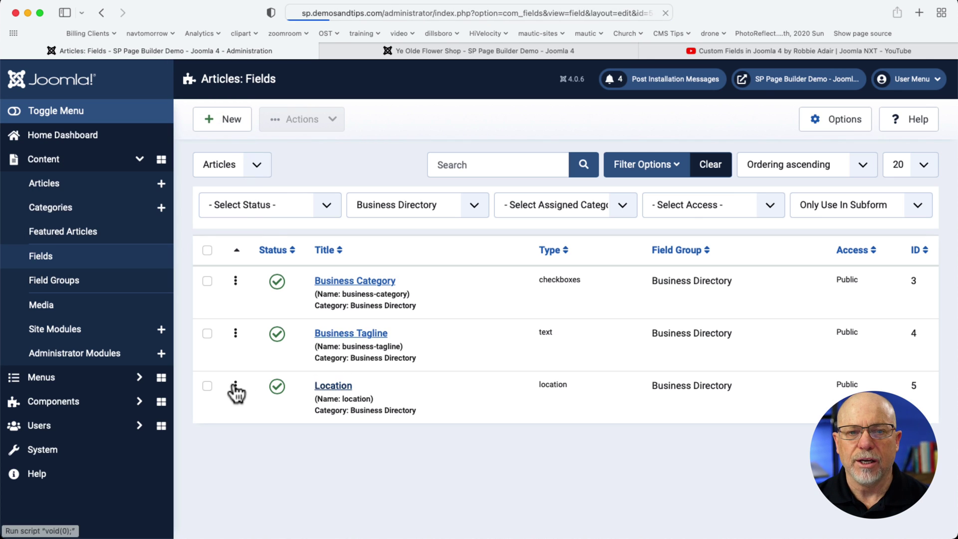
{"action": "scroll", "coordinate": [234, 390], "scroll_direction": "down", "scroll_amount": 2}
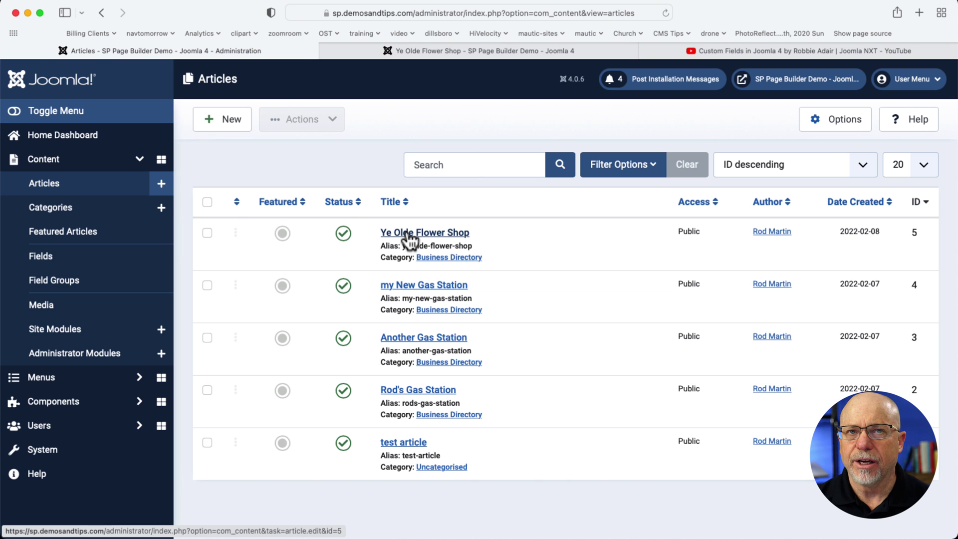
{"action": "left_click", "coordinate": [407, 233]}
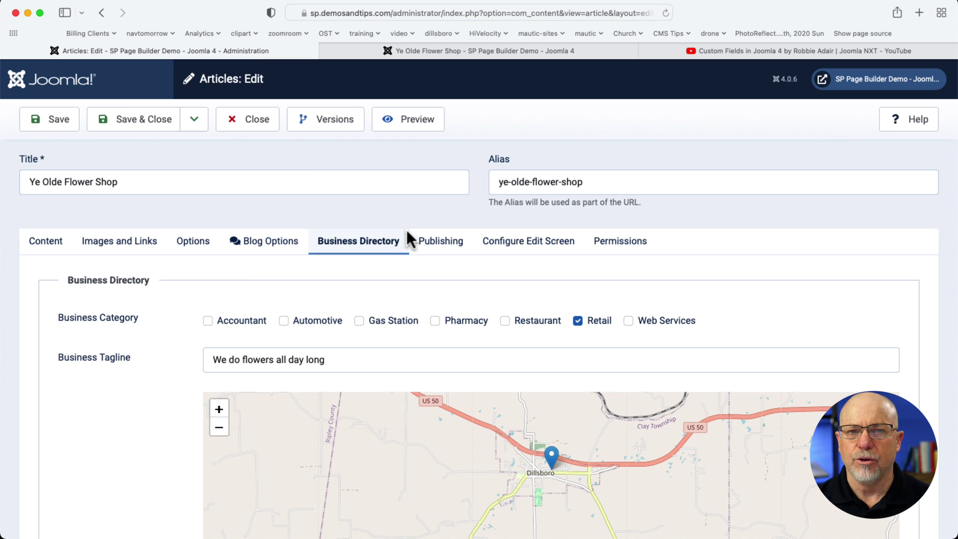
Look over the article's main text and its intro image and links
{"action": "left_click", "coordinate": [43, 246]}
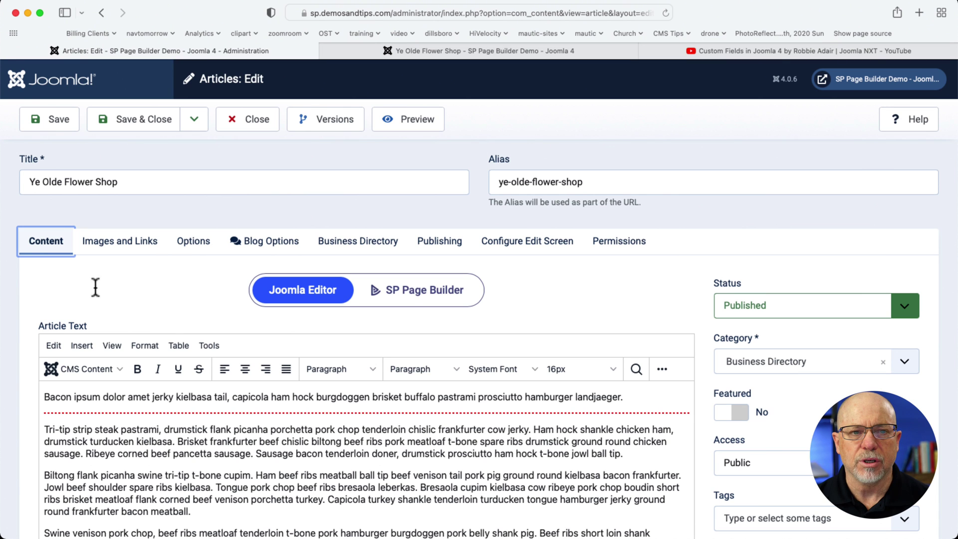
{"action": "left_click", "coordinate": [109, 248]}
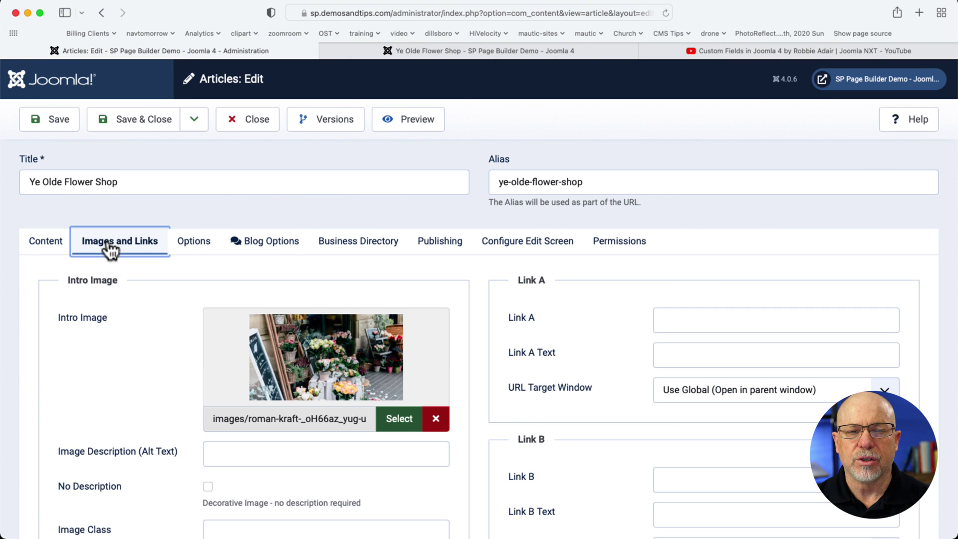
{"action": "scroll", "coordinate": [107, 275], "scroll_direction": "down", "scroll_amount": 4}
{"action": "scroll", "coordinate": [106, 273], "scroll_direction": "up", "scroll_amount": 4}
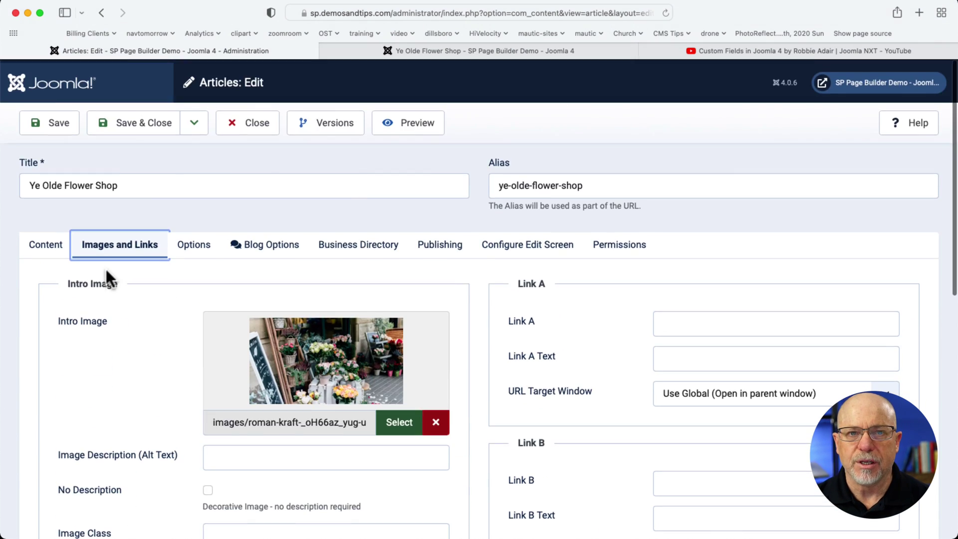
Review the article's Business Directory field values, then close the editor
{"action": "left_click", "coordinate": [355, 249]}
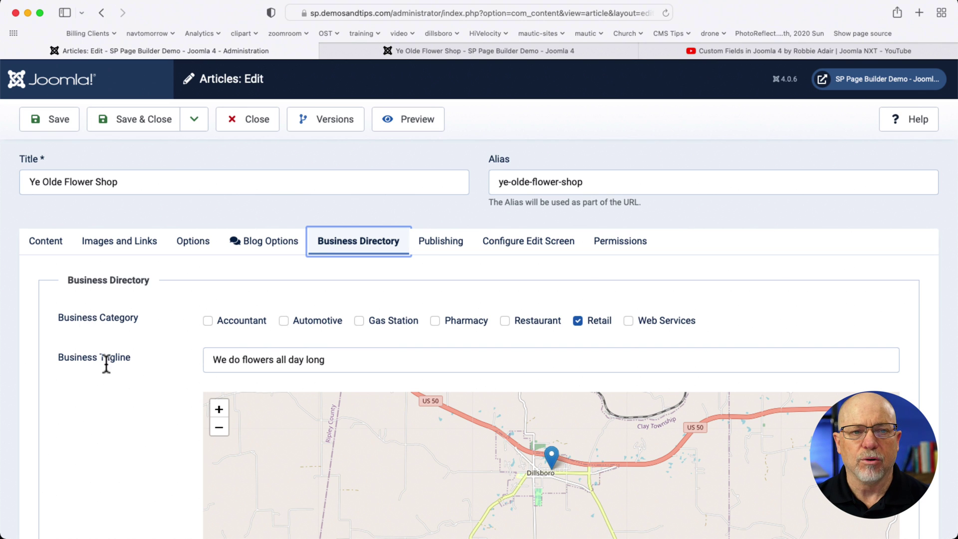
{"action": "scroll", "coordinate": [122, 371], "scroll_direction": "down", "scroll_amount": 3}
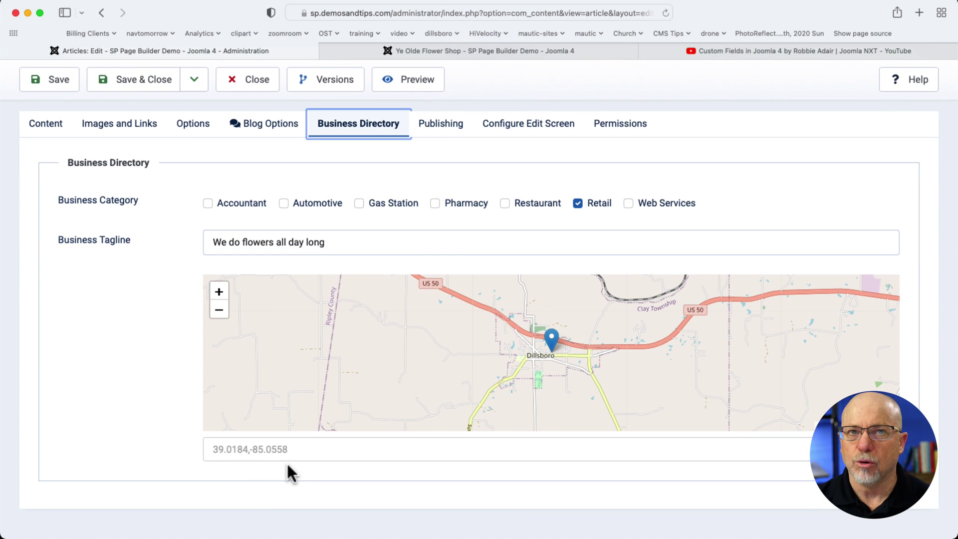
{"action": "scroll", "coordinate": [287, 465], "scroll_direction": "up", "scroll_amount": 3}
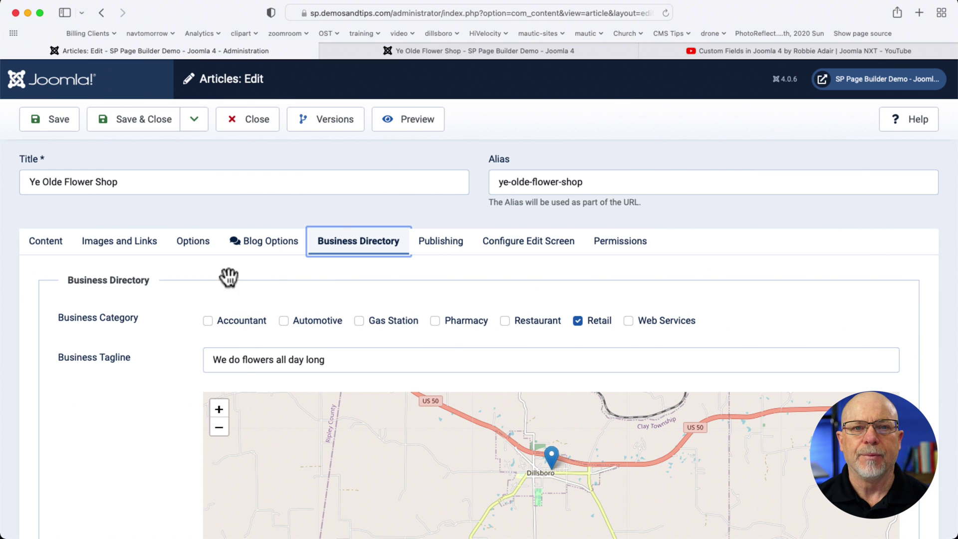
{"action": "left_click", "coordinate": [248, 125]}
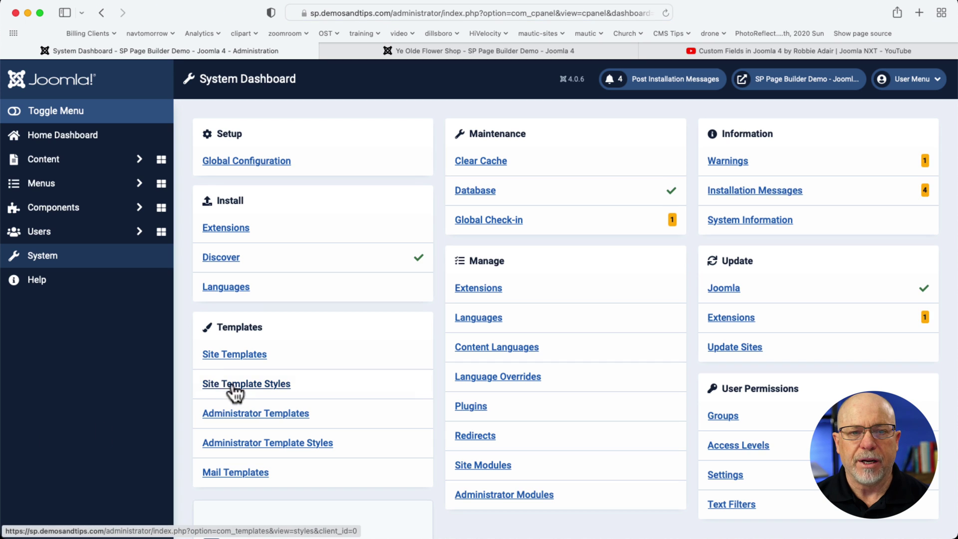
{"action": "left_click", "coordinate": [232, 385]}
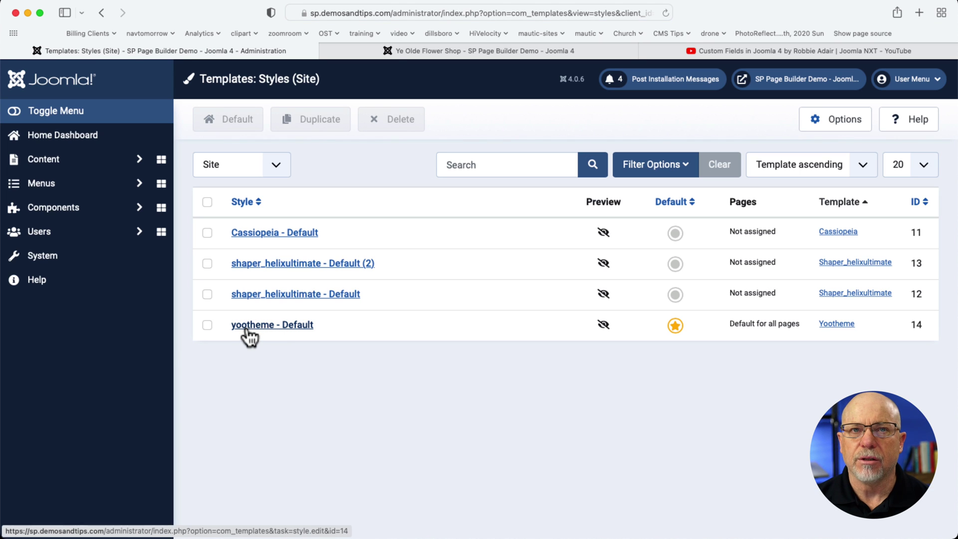
Open the yootheme - Default template style and launch its YOOtheme customizer
{"action": "left_click", "coordinate": [246, 325]}
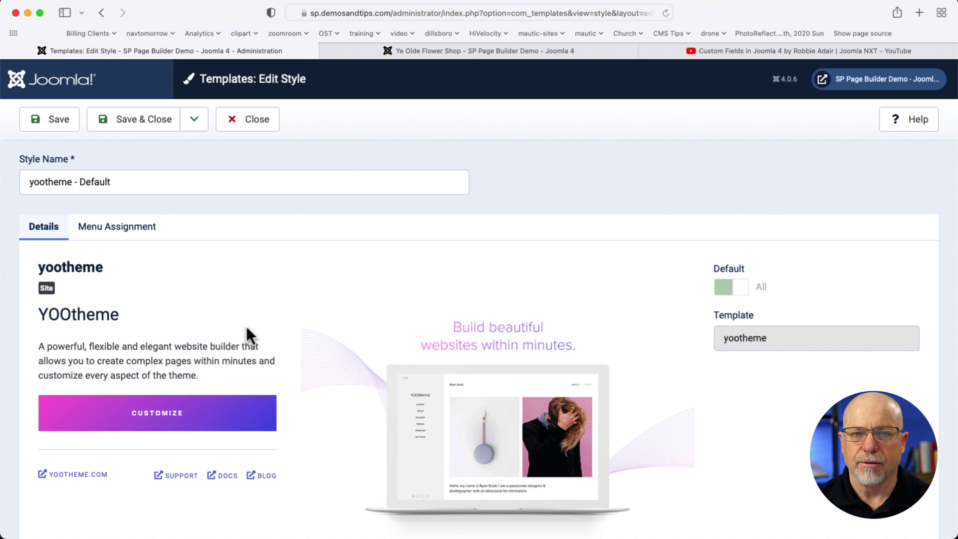
{"action": "left_click", "coordinate": [150, 415]}
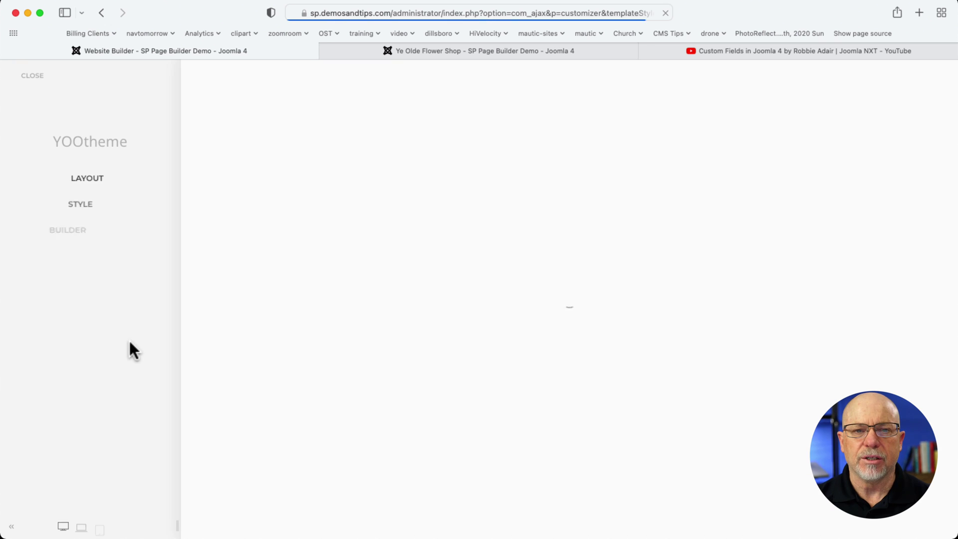
Preview the Ye Olde Flower Shop listing from the Business Directory page, then list the templates
{"action": "left_click", "coordinate": [864, 99]}
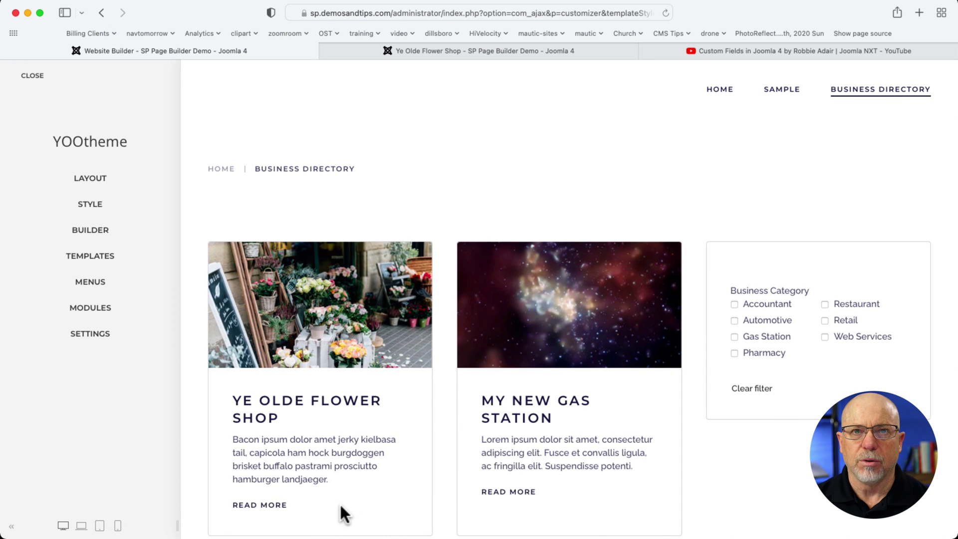
{"action": "left_click", "coordinate": [308, 335]}
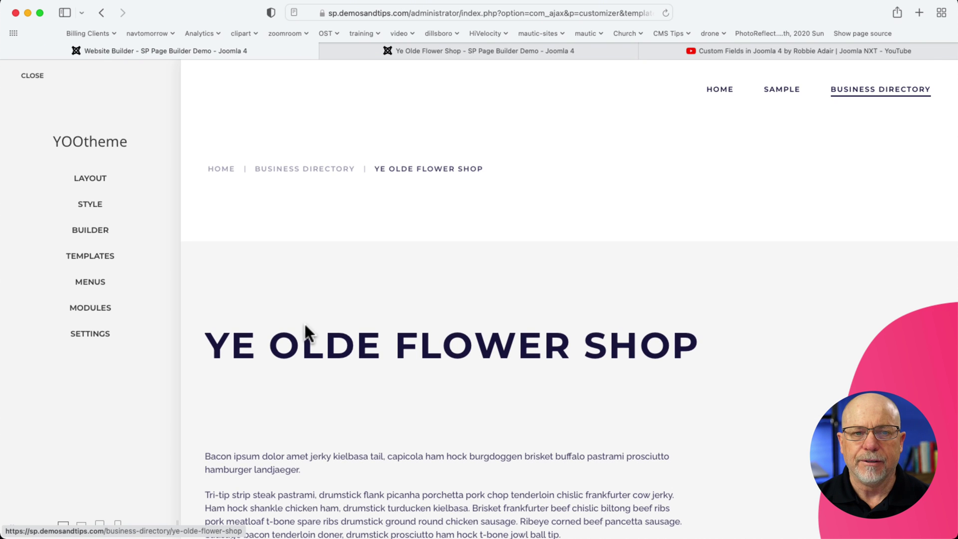
{"action": "scroll", "coordinate": [265, 237], "scroll_direction": "down", "scroll_amount": 10}
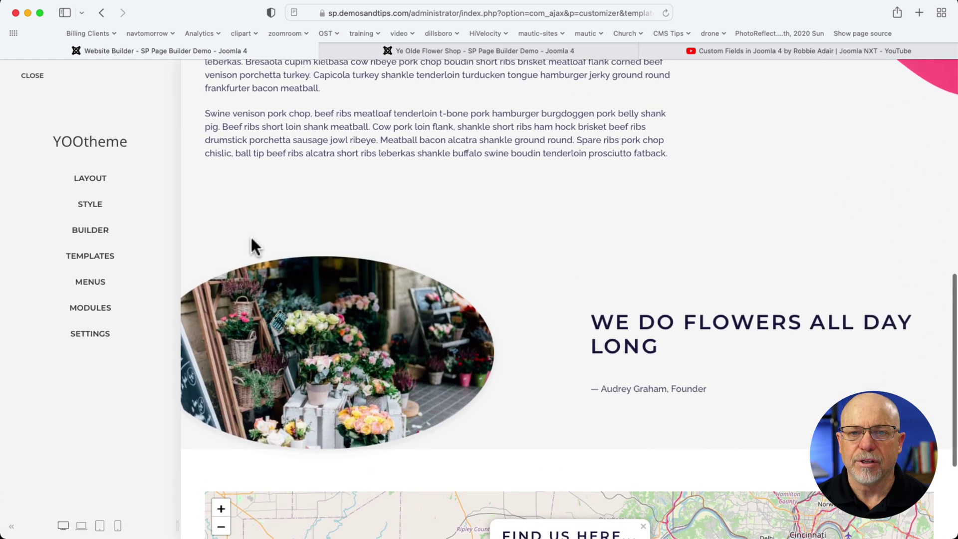
{"action": "scroll", "coordinate": [250, 237], "scroll_direction": "down", "scroll_amount": 2}
{"action": "scroll", "coordinate": [251, 237], "scroll_direction": "up", "scroll_amount": 7}
{"action": "scroll", "coordinate": [250, 237], "scroll_direction": "up", "scroll_amount": 5}
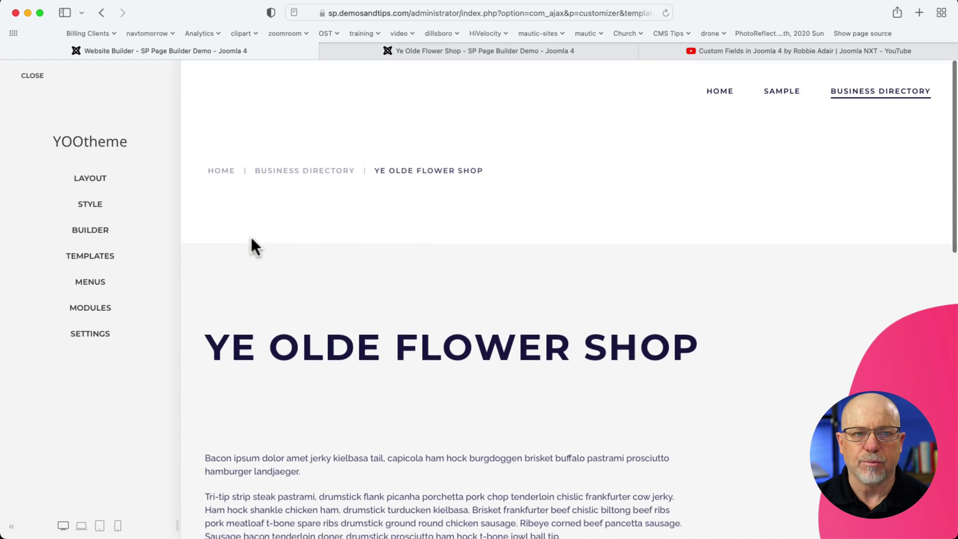
{"action": "left_click", "coordinate": [65, 256]}
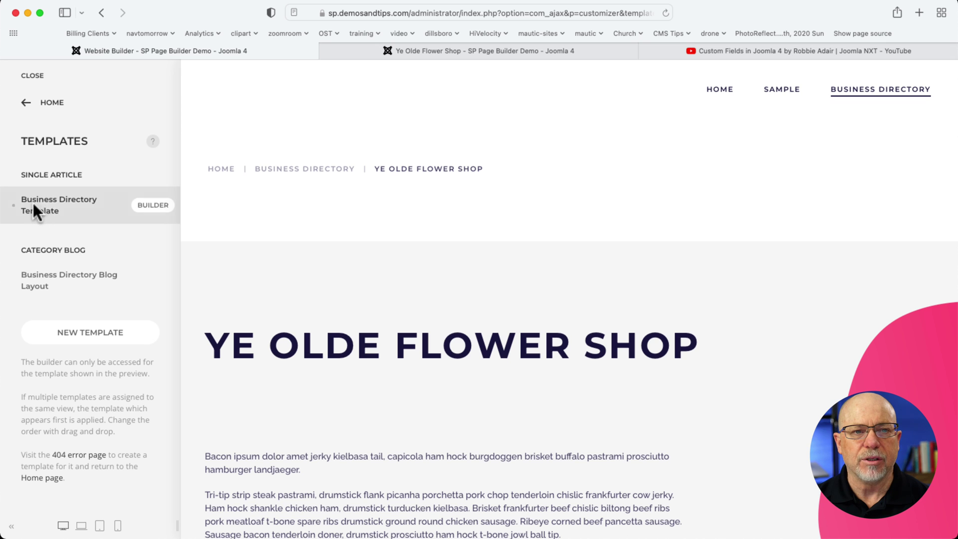
Open the Business Directory Template in the builder and scroll through its layout
{"action": "left_click", "coordinate": [150, 205]}
{"action": "scroll", "coordinate": [433, 254], "scroll_direction": "down", "scroll_amount": 4}
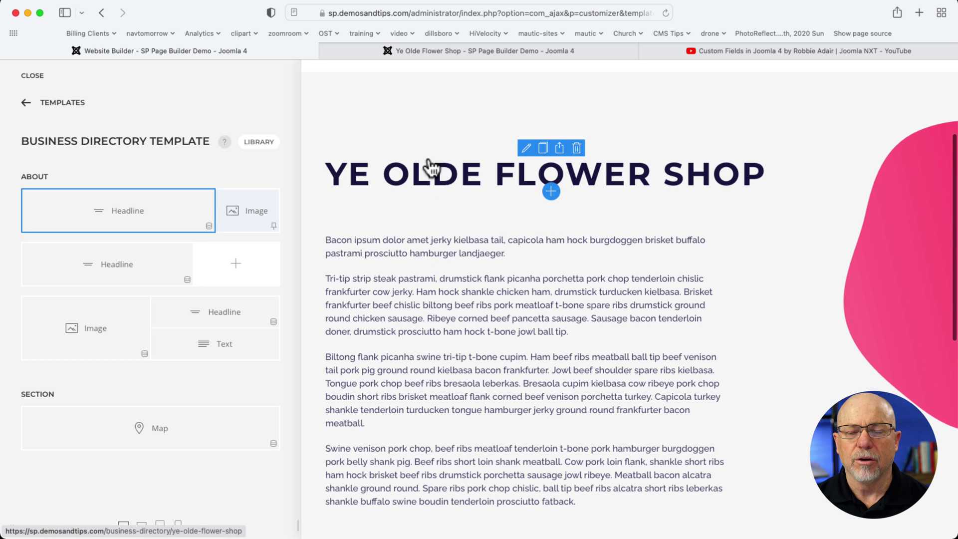
{"action": "scroll", "coordinate": [564, 403], "scroll_direction": "down", "scroll_amount": 8}
{"action": "scroll", "coordinate": [533, 399], "scroll_direction": "down", "scroll_amount": 2}
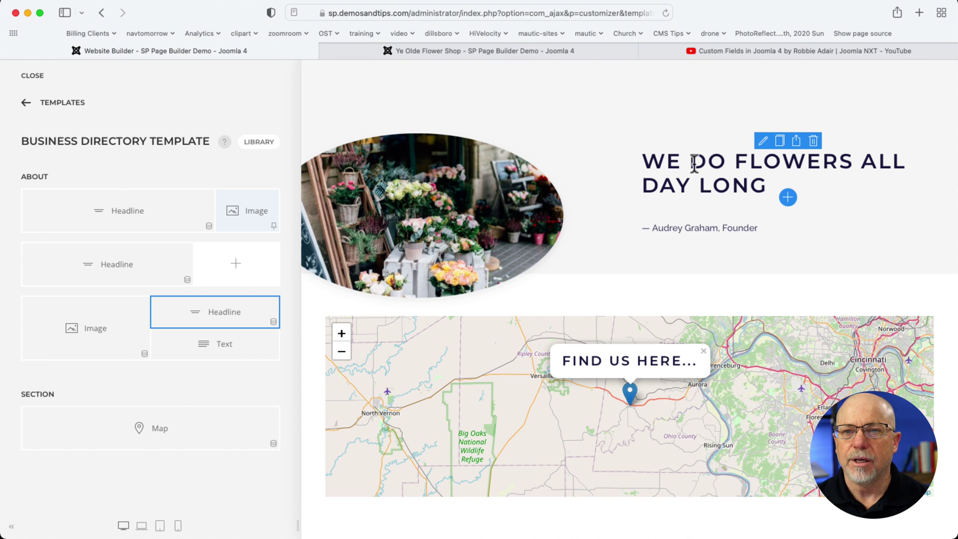
Inspect the tagline headline's Advanced and Content settings, then return to the layout
{"action": "left_click", "coordinate": [210, 317]}
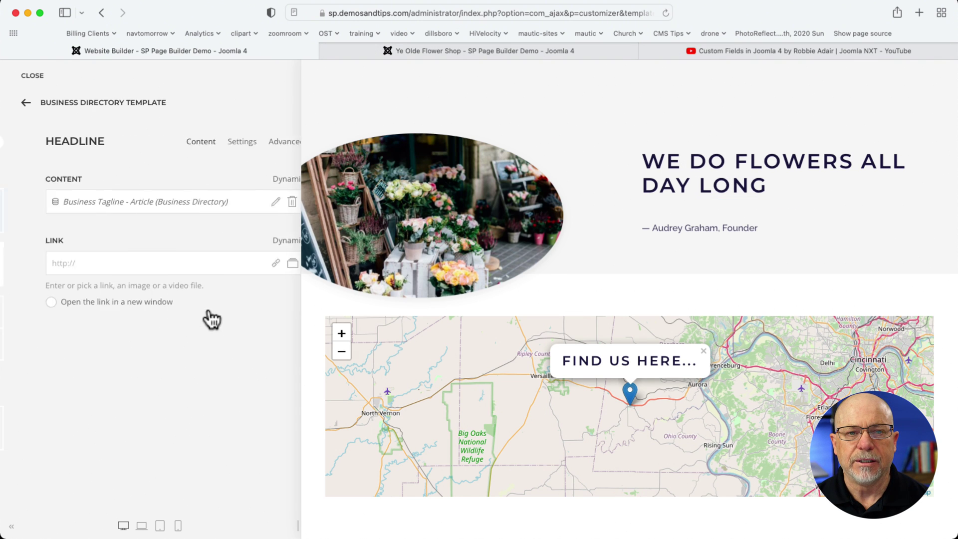
{"action": "left_click", "coordinate": [266, 144]}
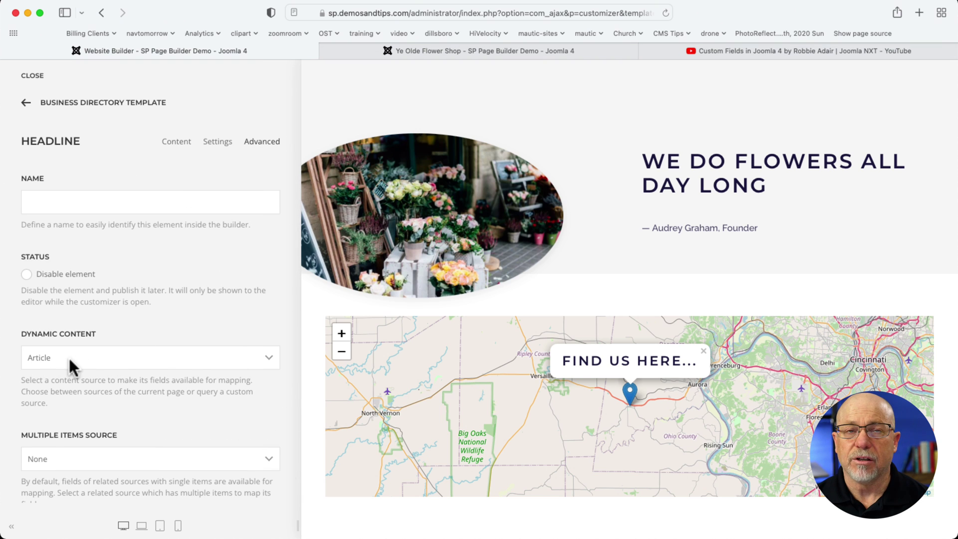
{"action": "left_click", "coordinate": [173, 142]}
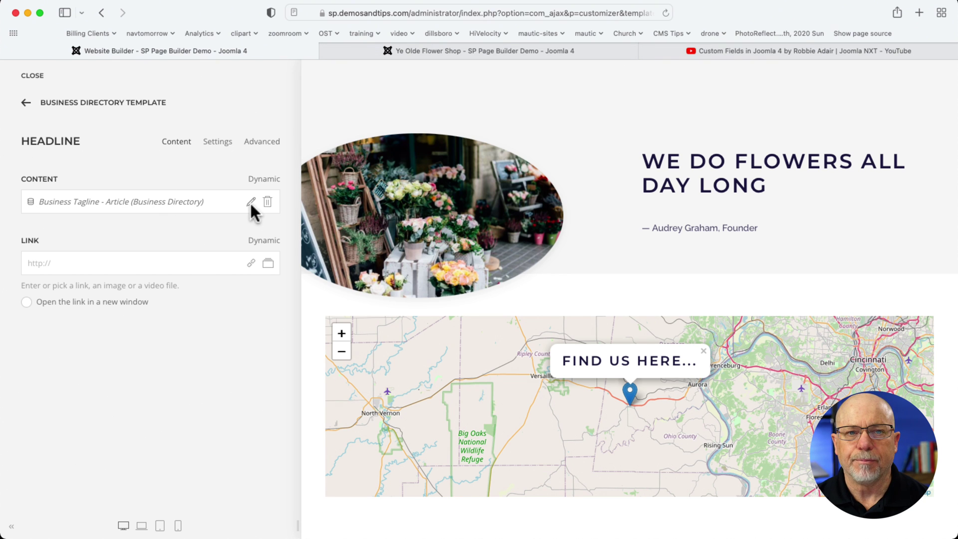
{"action": "left_click", "coordinate": [26, 103]}
Check the Map element's Article item uses the Location field, then return to the directory listing
{"action": "left_click", "coordinate": [152, 434]}
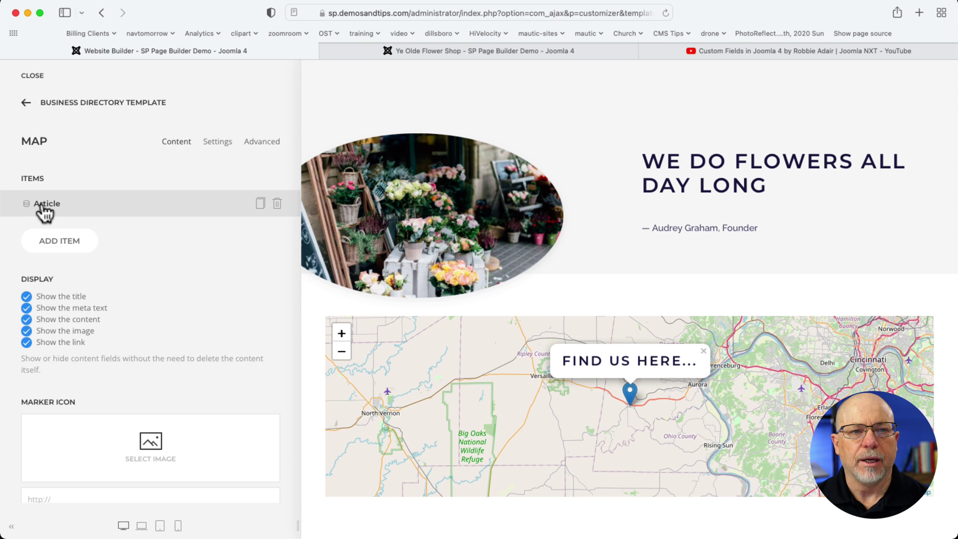
{"action": "left_click", "coordinate": [45, 203]}
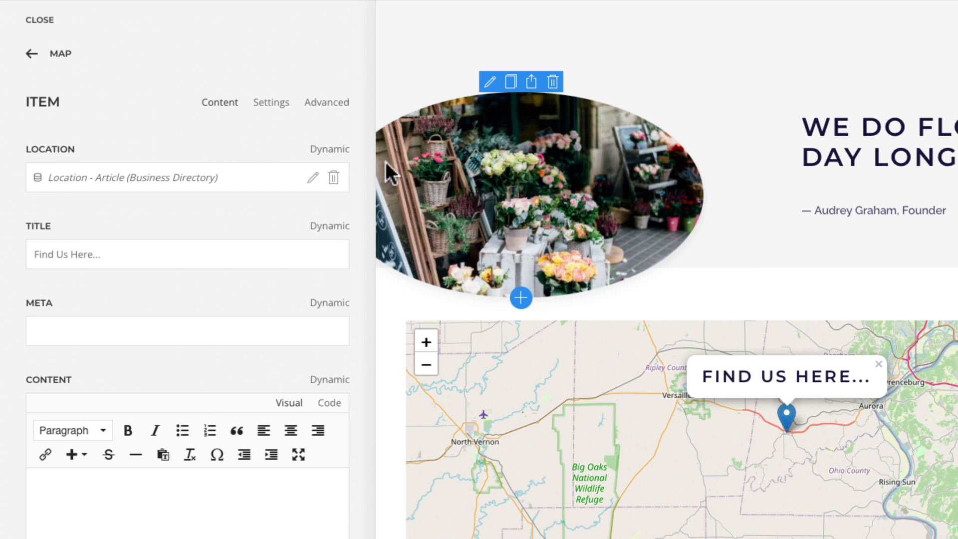
{"action": "scroll", "coordinate": [385, 169], "scroll_direction": "up", "scroll_amount": 10}
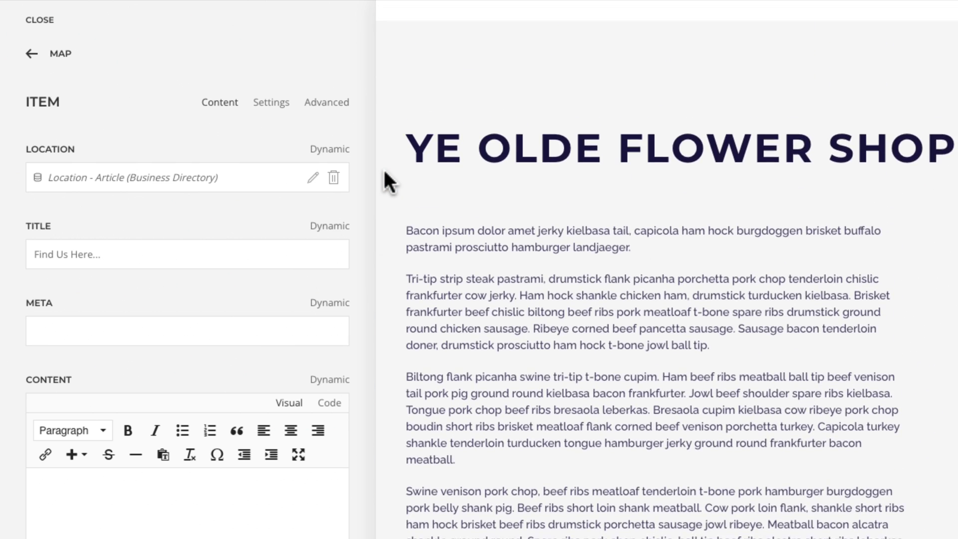
{"action": "scroll", "coordinate": [385, 171], "scroll_direction": "down", "scroll_amount": 1}
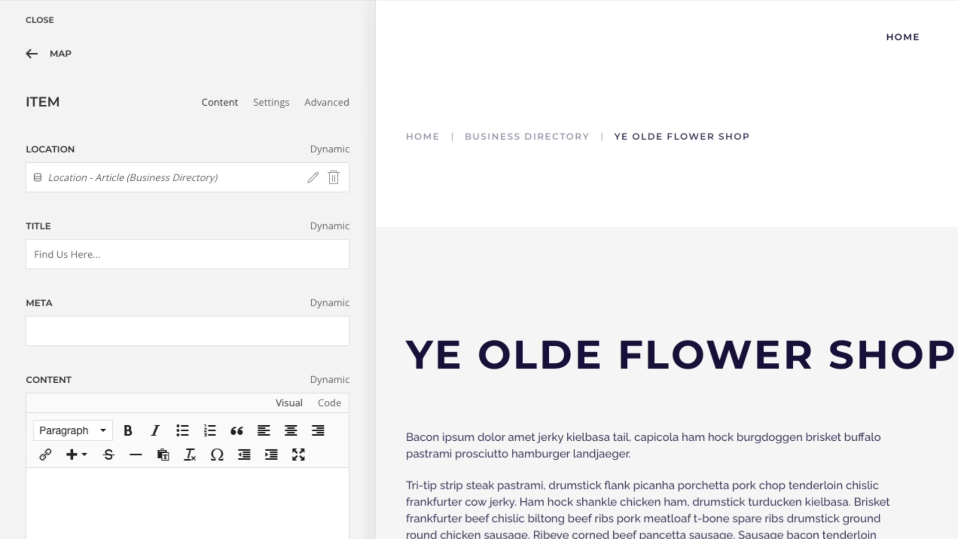
{"action": "left_click", "coordinate": [527, 136]}
{"action": "scroll", "coordinate": [919, 261], "scroll_direction": "down", "scroll_amount": 2}
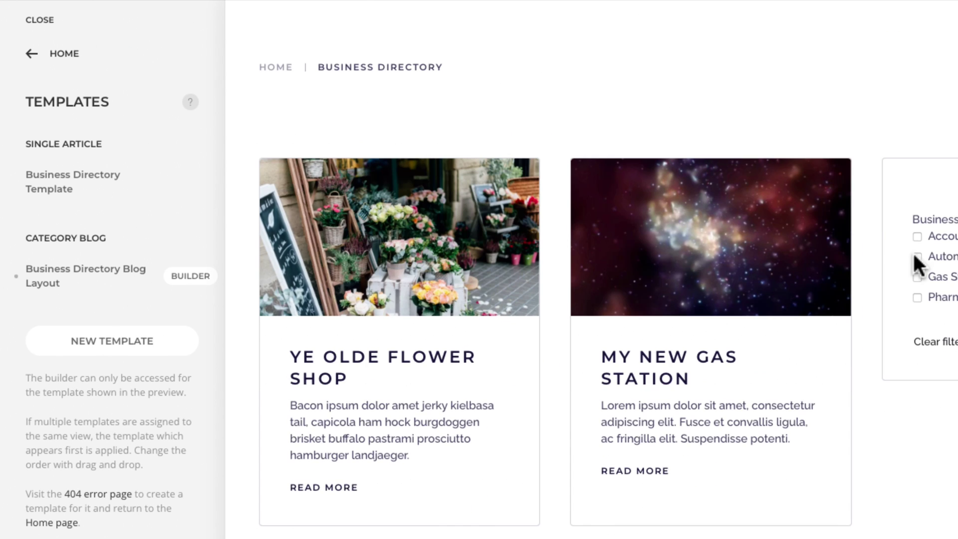